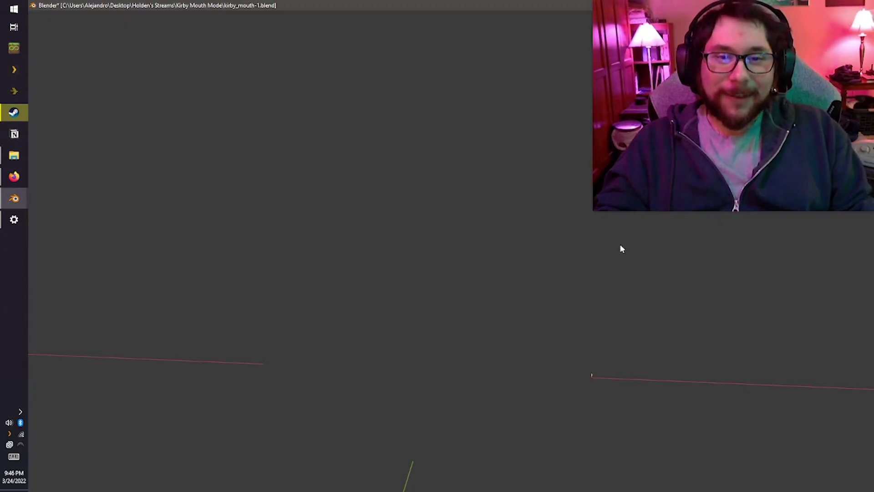
Orbit around the pink cross-shaped Kirby model and frame it in the Blender view with Home.
middle_drag(619, 248, 662, 258)
middle_drag(668, 245, 639, 251)
key(Home)
middle_drag(576, 247, 584, 247)
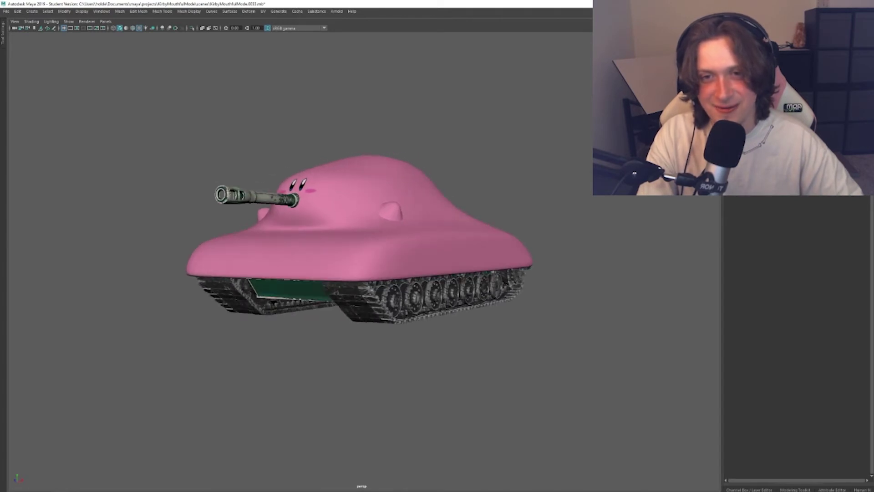
Tumble the Maya camera around the pink Kirby tank model.
mouse_move(551, 170)
alt+mouse_down()
mouse_move(581, 171)
mouse_move(554, 180)
mouse_move(566, 162)
mouse_move(546, 164)
mouse_move(586, 166)
mouse_move(523, 182)
mouse_move(467, 179)
mouse_move(506, 225)
alt+mouse_up()
Select the tank's right red foot for rotation, then orbit until the cannon faces the view.
click(488, 287)
key(e)
mouse_move(627, 290)
alt+mouse_down()
mouse_move(468, 277)
mouse_move(487, 322)
mouse_move(496, 288)
alt+mouse_up()
scroll(469, 277, up, 2)
scroll(576, 305, up, 3)
scroll(537, 321, up, 3)
scroll(553, 327, up, 2)
alt+drag(553, 326, 585, 327)
scroll(585, 329, up, 3)
scroll(547, 314, up, 3)
scroll(548, 313, up, 2)
scroll(550, 314, up, 2)
scroll(556, 311, up, 2)
scroll(562, 311, up, 2)
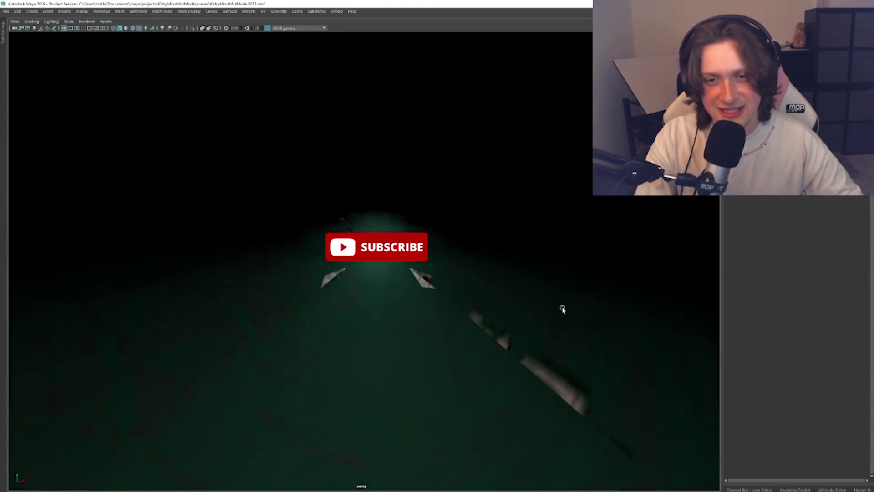
scroll(564, 307, up, 2)
scroll(574, 313, up, 3)
scroll(577, 314, up, 2)
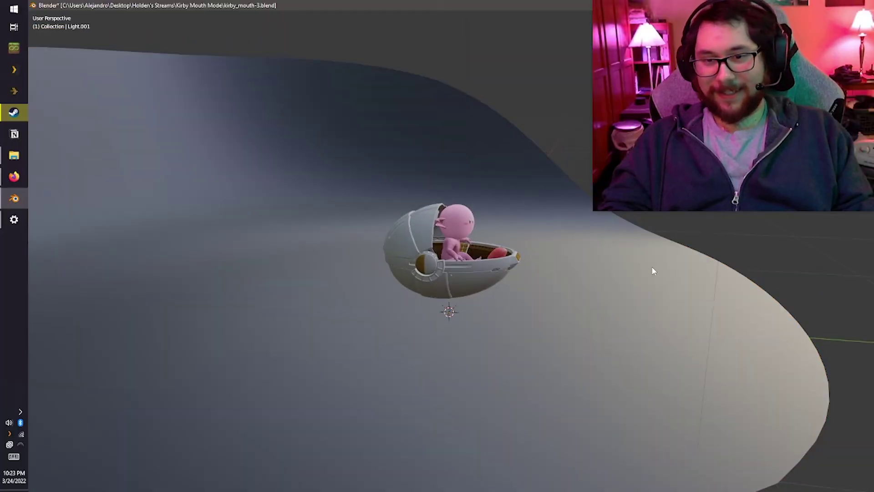
Orbit the Blender view out of the camera shot to face Kirby in the pod.
mouse_move(721, 249)
middle_down()
mouse_move(478, 278)
mouse_move(393, 274)
middle_up()
scroll(453, 340, up, 4)
scroll(447, 329, down, 2)
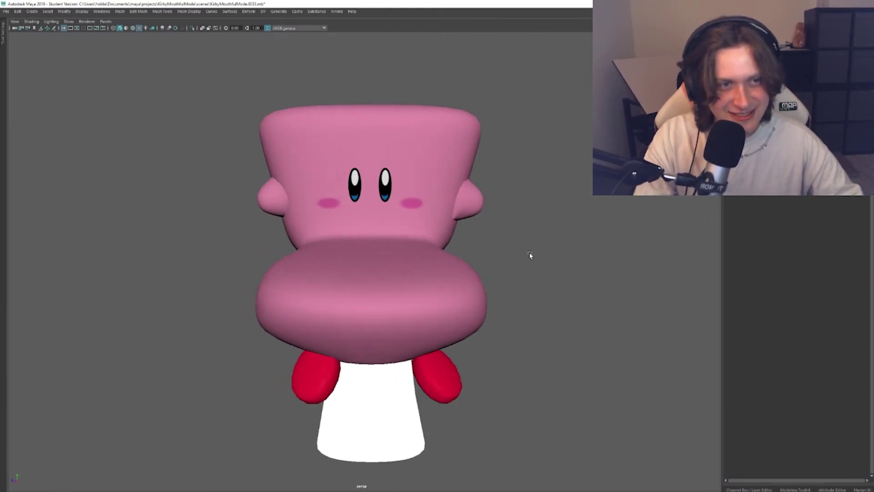
Select the left foot of the pink Kirby toilet model in Maya.
click(349, 365)
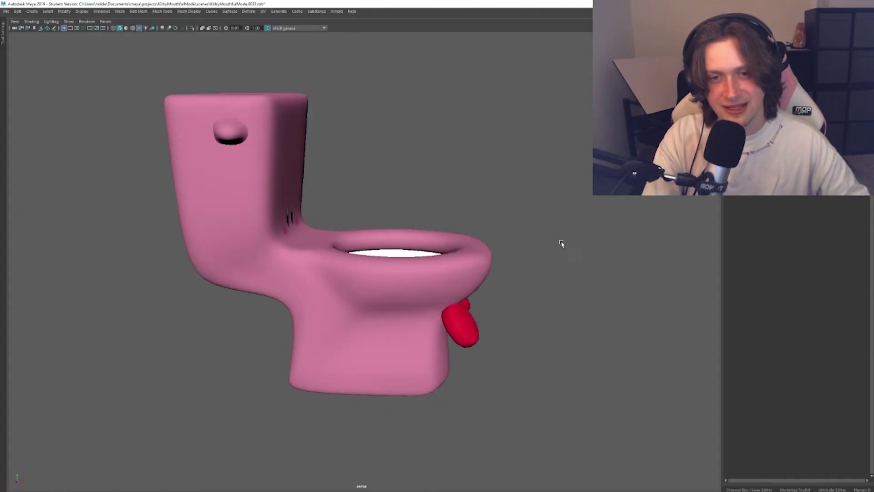
Tumble the Maya perspective view to inspect the Kirby toilet from tilted angles.
mouse_move(562, 244)
alt+mouse_down()
mouse_move(513, 225)
mouse_move(382, 253)
mouse_move(489, 291)
mouse_move(437, 273)
alt+mouse_up()
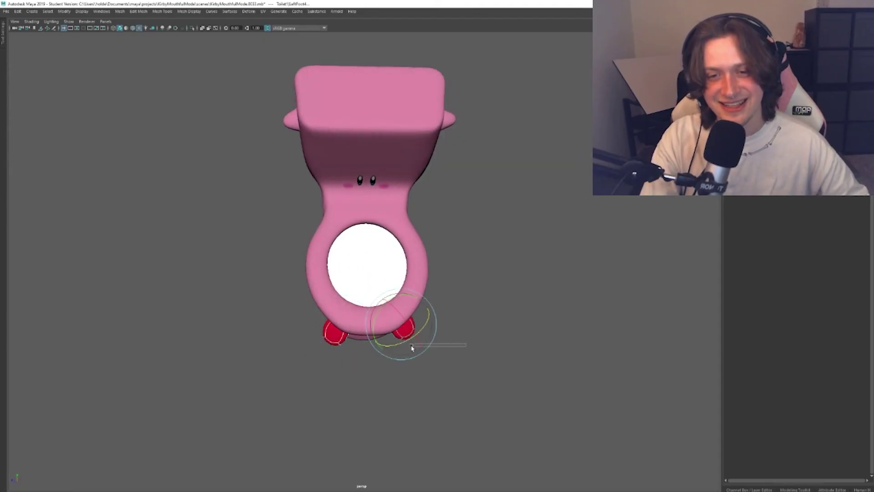
alt+drag(412, 348, 478, 341)
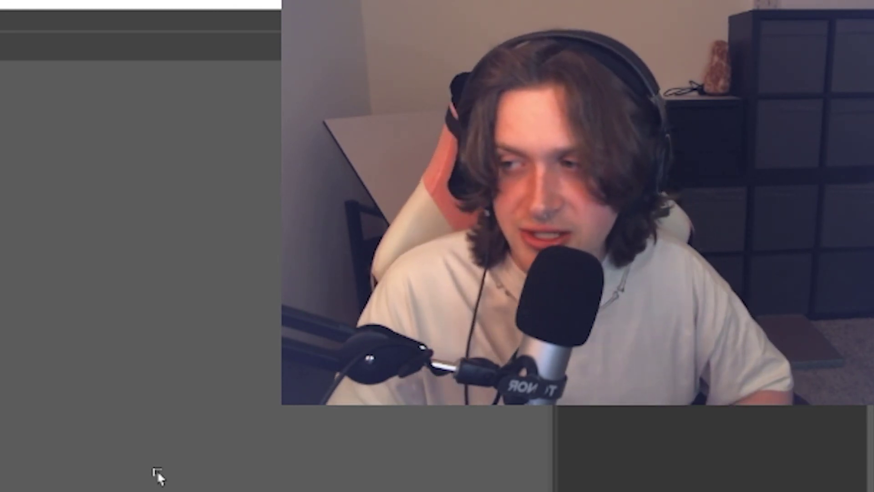